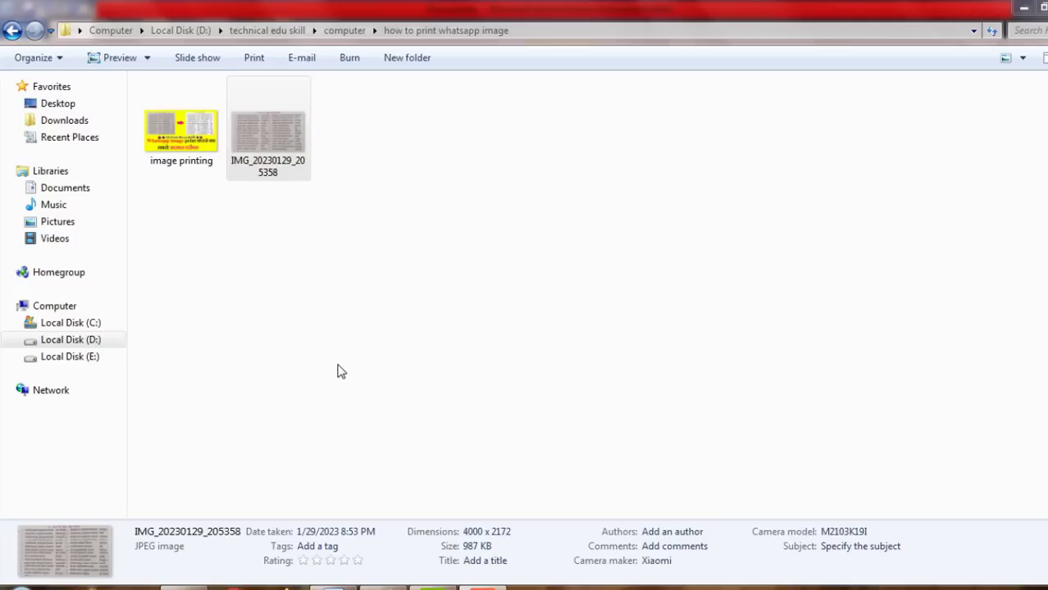
Open the photo IMG_20230129_205358 in Paint using its right-click Edit command.
left_click(271, 156)
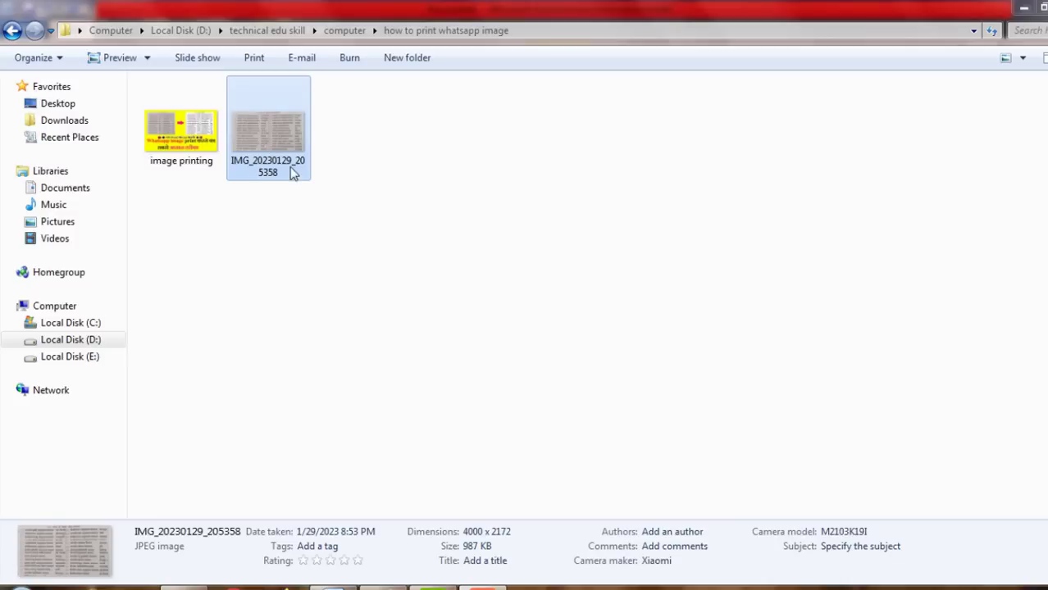
right_click(275, 128)
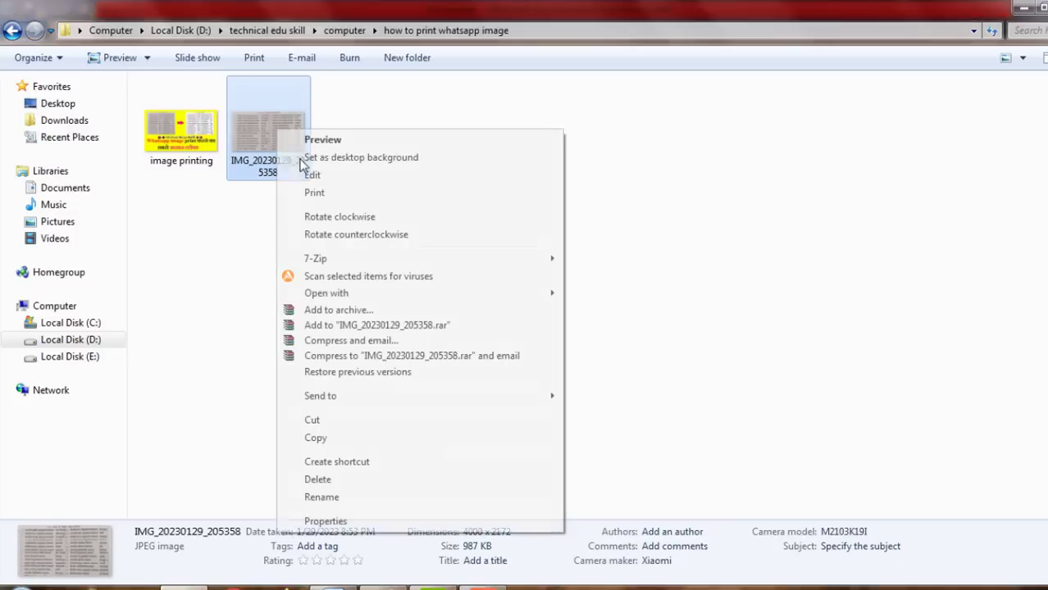
left_click(326, 181)
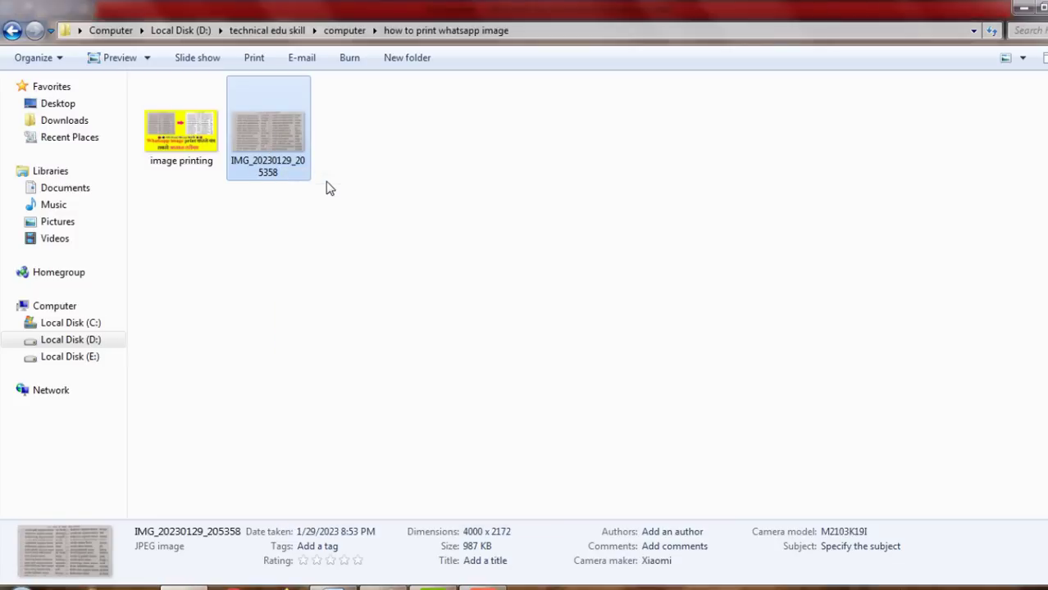
Zoom out in Paint to view the whole blurry Hindi table photo.
scroll(325, 182, "down", 2)
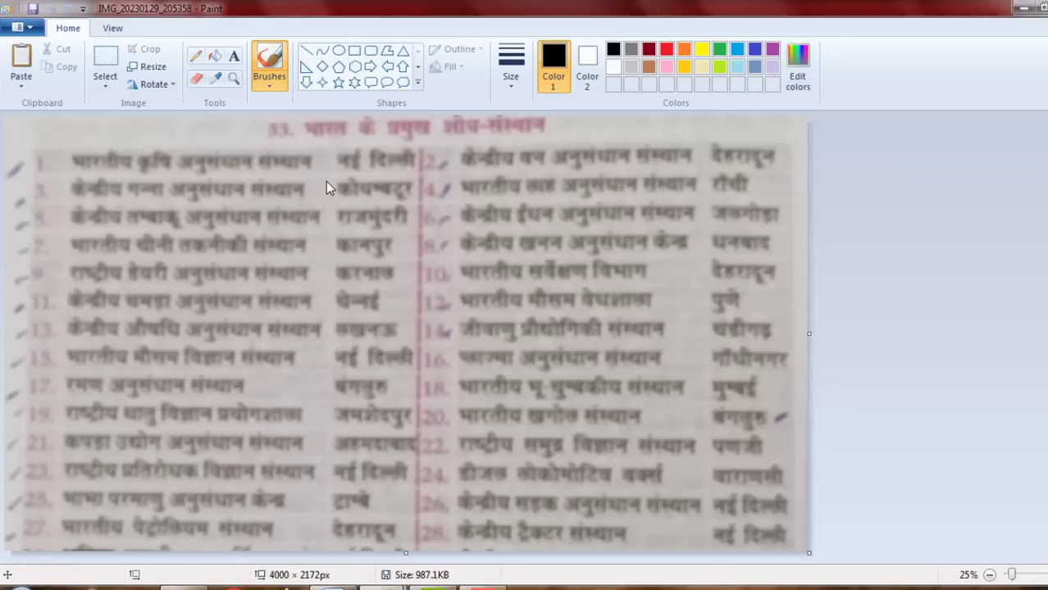
scroll(325, 181, "down", 1)
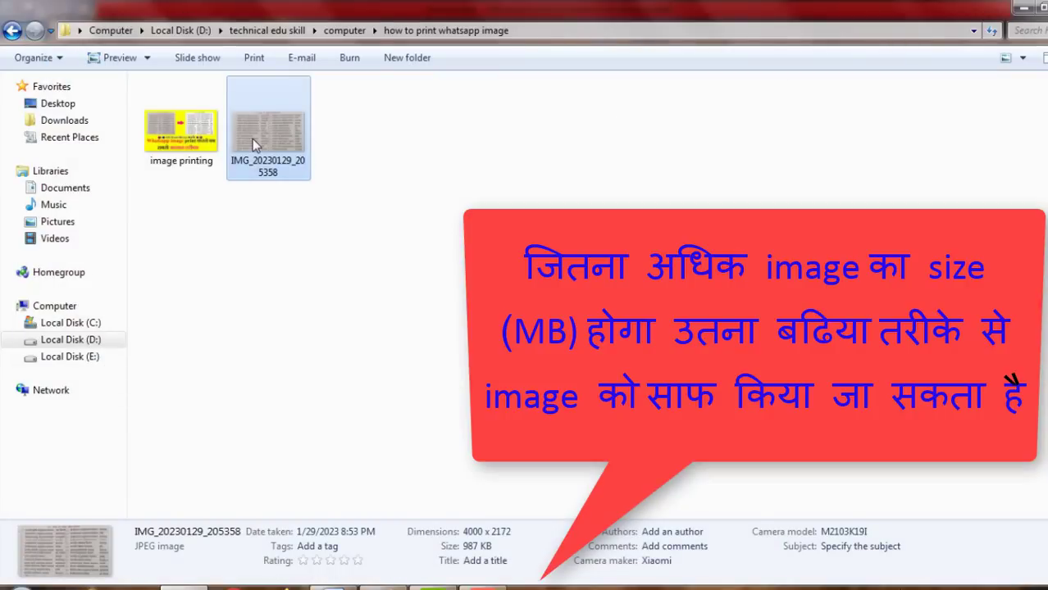
Copy the IMG_20230129_205358 file and bring up a blank Word document.
right_click(254, 145)
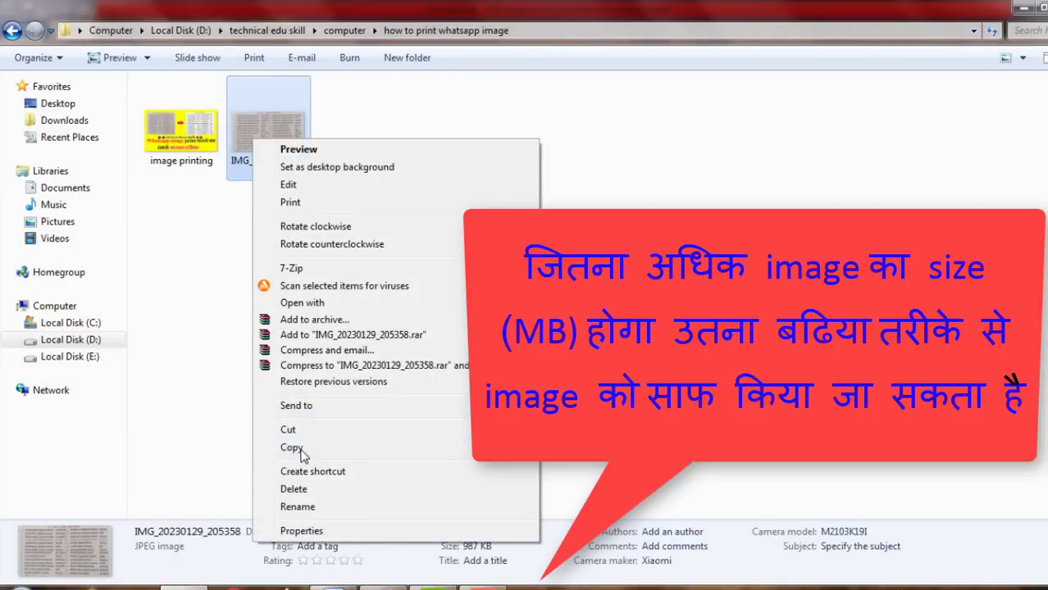
left_click(292, 448)
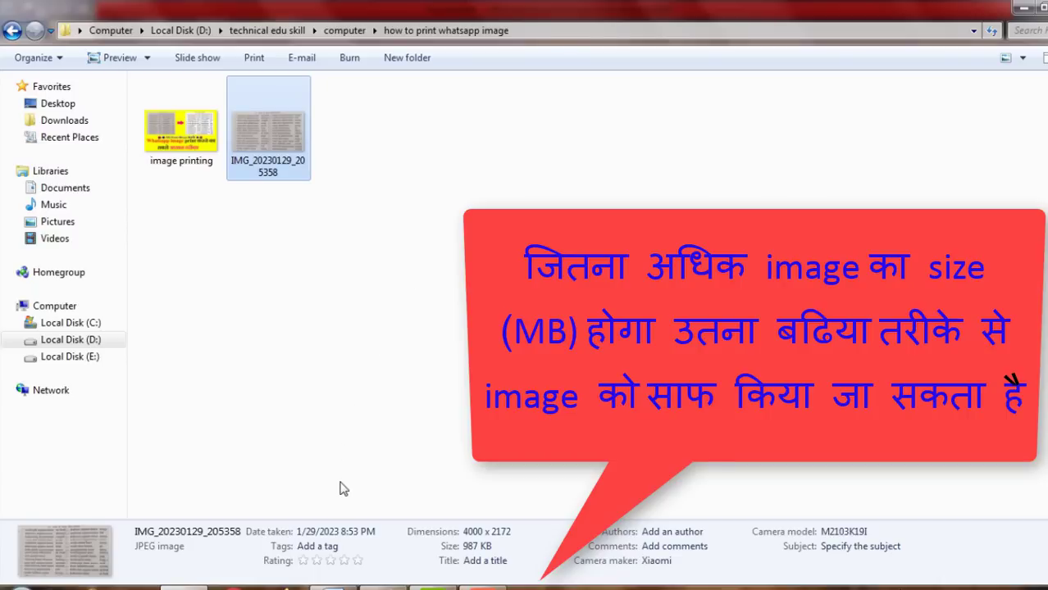
left_click(345, 531)
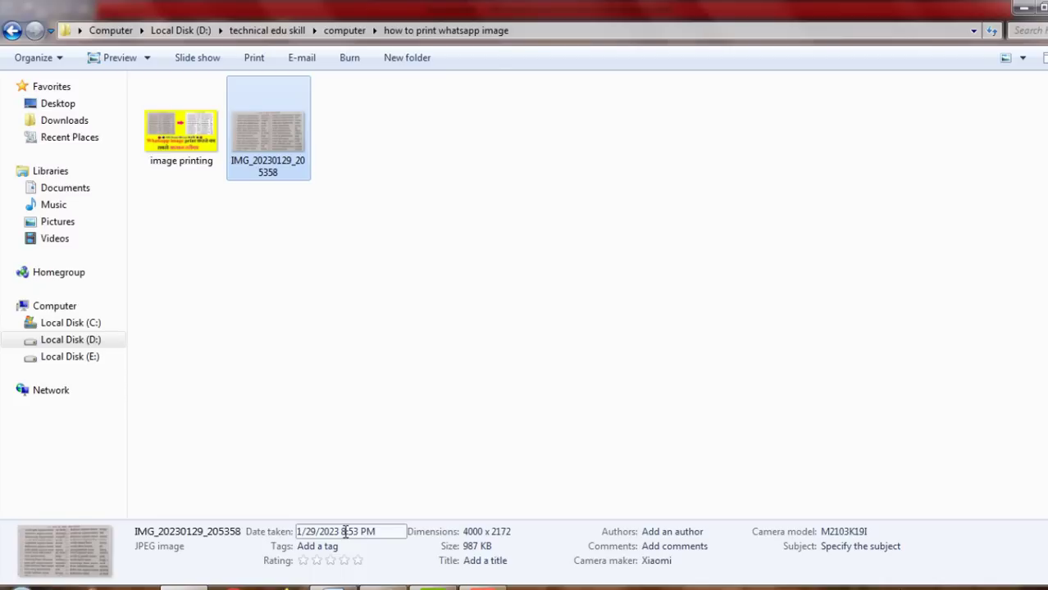
left_click(319, 580)
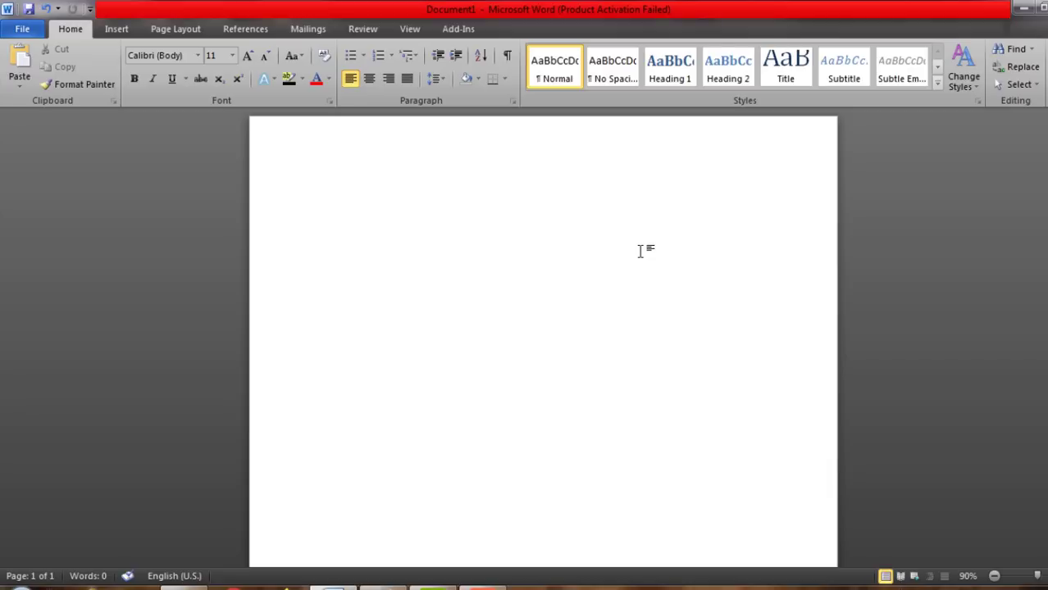
Paste the photo into Document1 and drag it into place at the top of page 1.
key("ctrl+v")
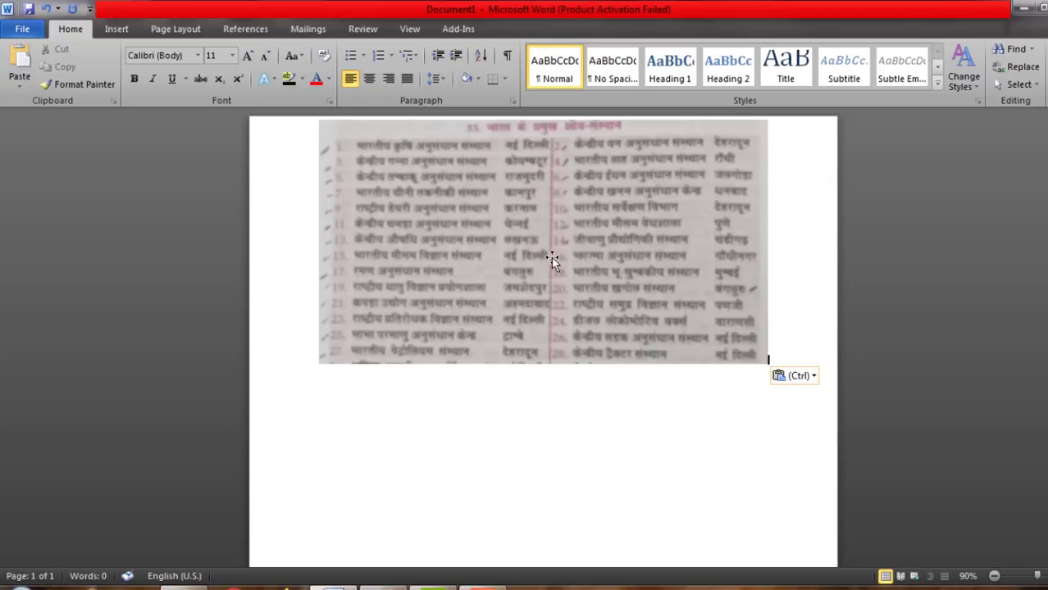
left_click_drag(551, 258, 550, 283)
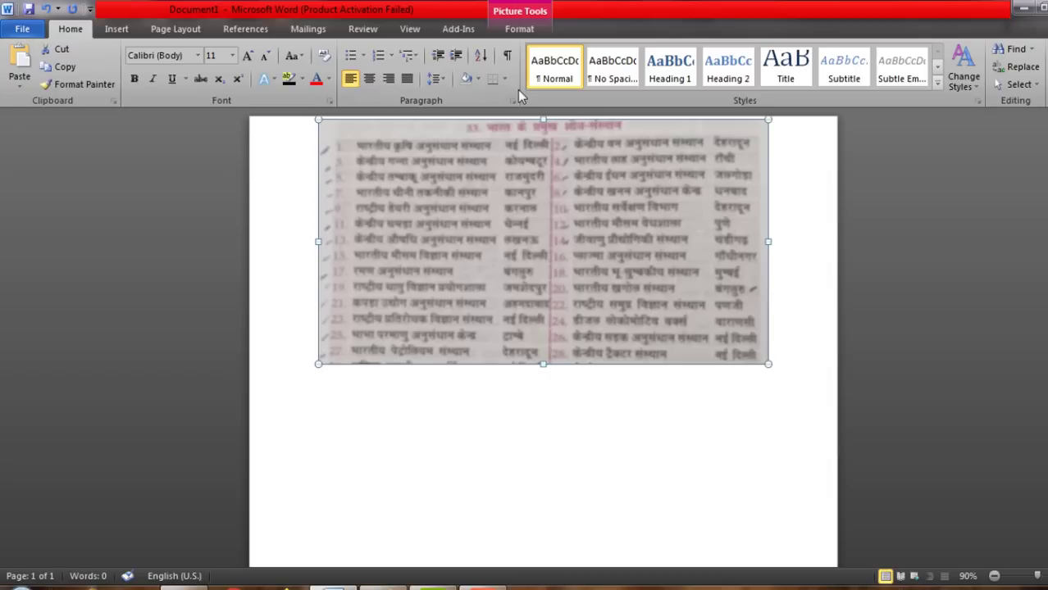
Apply the Brightness +20% Contrast -40% correction to the photo, then preview a sharpening preset.
left_click(522, 29)
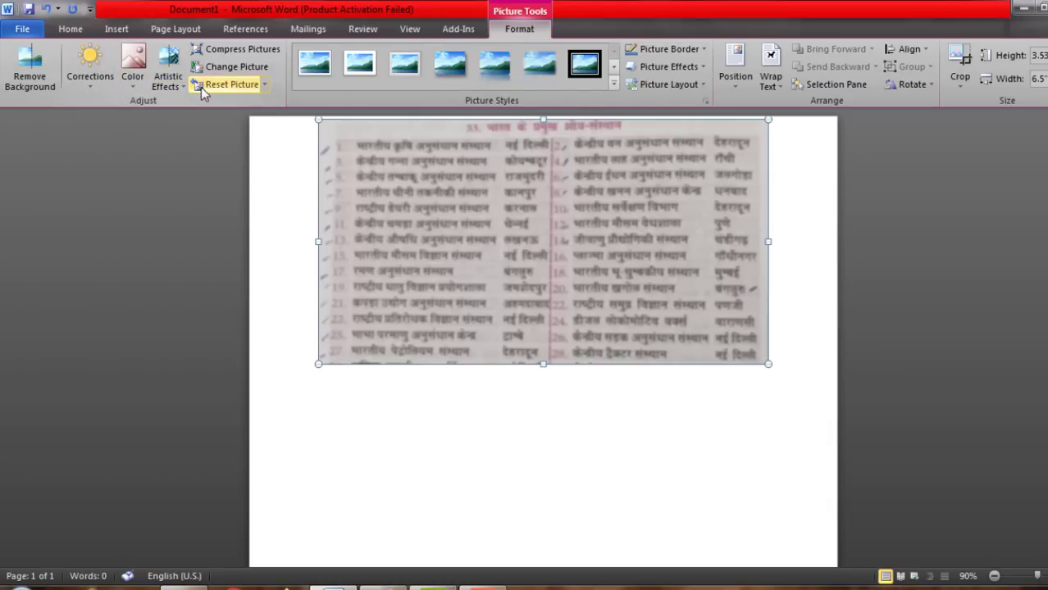
left_click(89, 90)
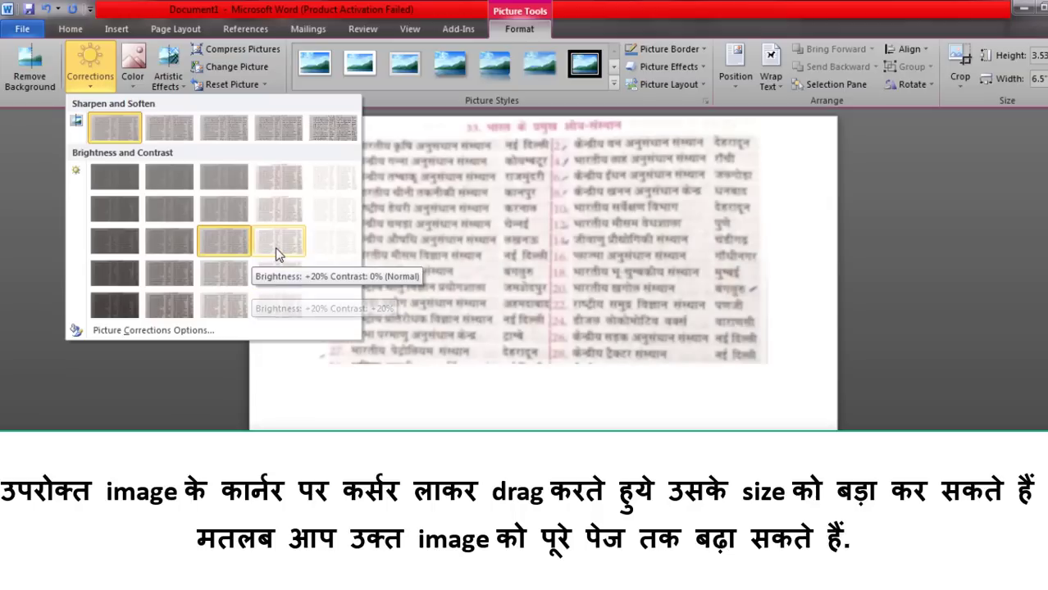
left_click(266, 177)
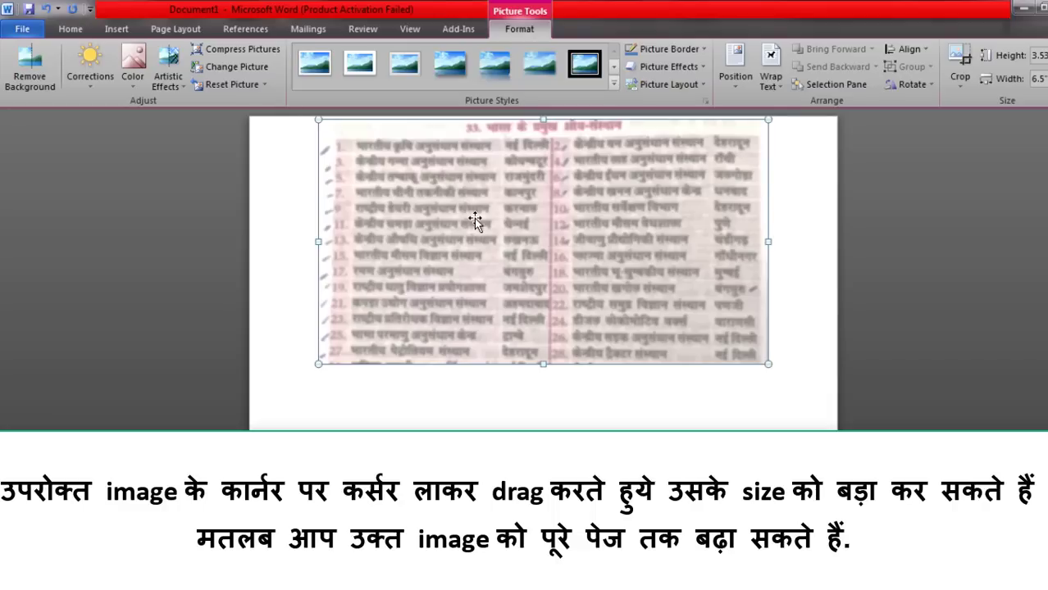
left_click(90, 82)
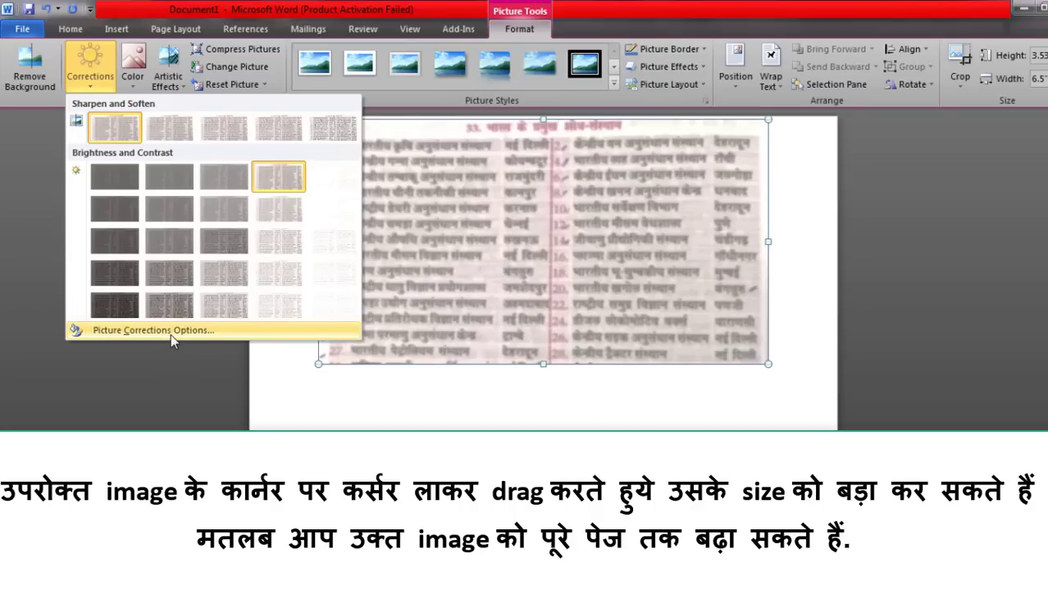
left_click(262, 183)
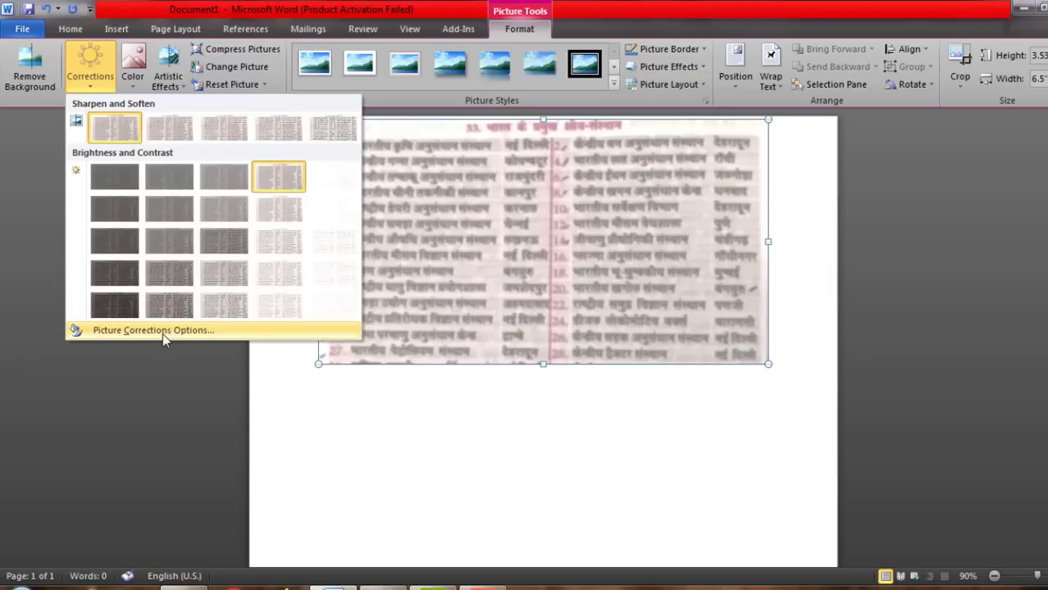
Raise the photo's Sharpen slider to 100% in Picture Corrections Options.
left_click(163, 333)
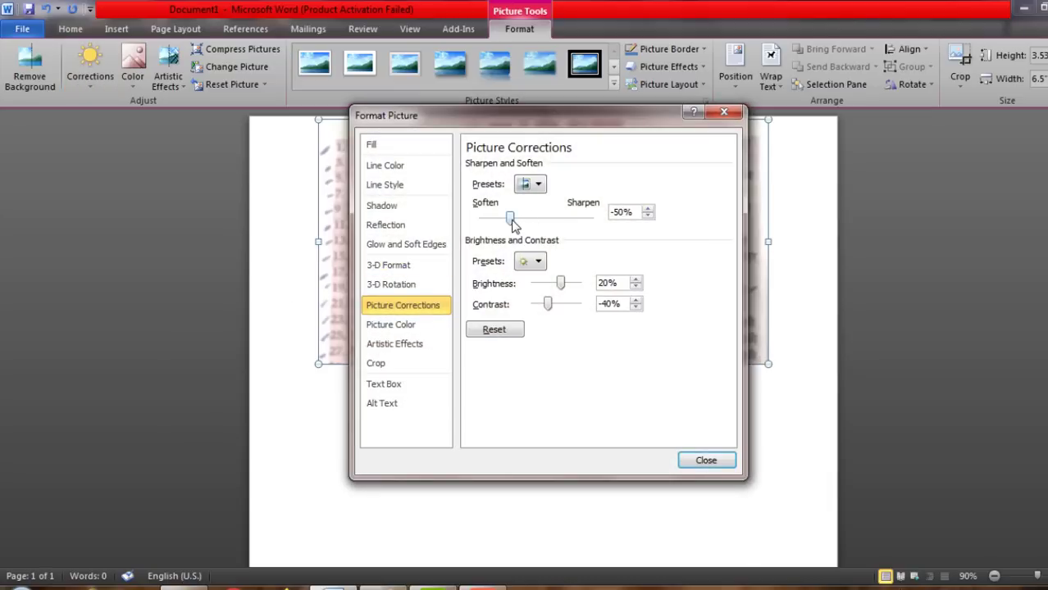
left_click_drag(511, 218, 581, 218)
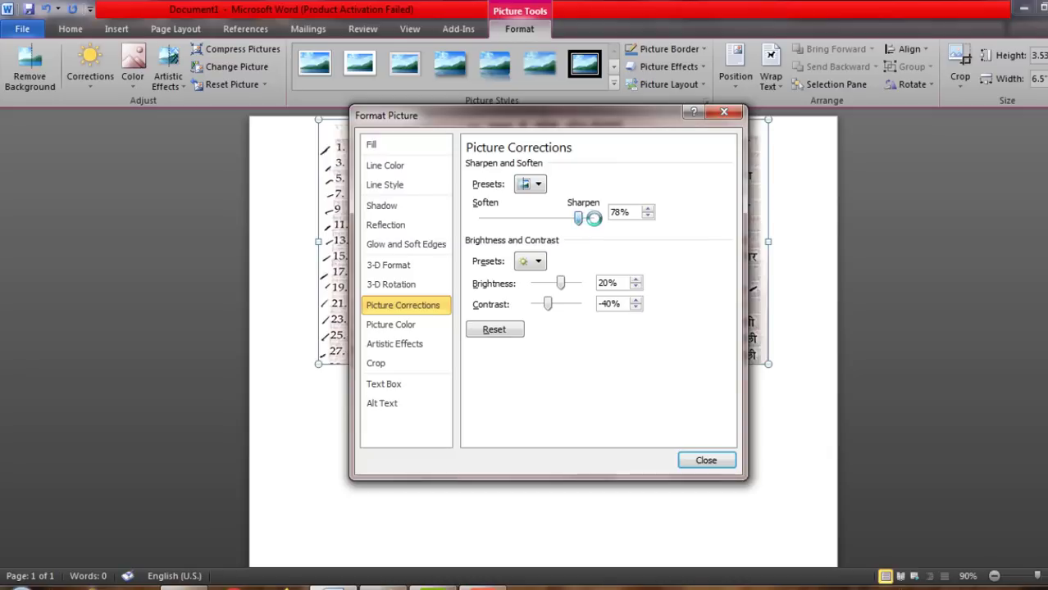
left_click(594, 218)
left_click(715, 464)
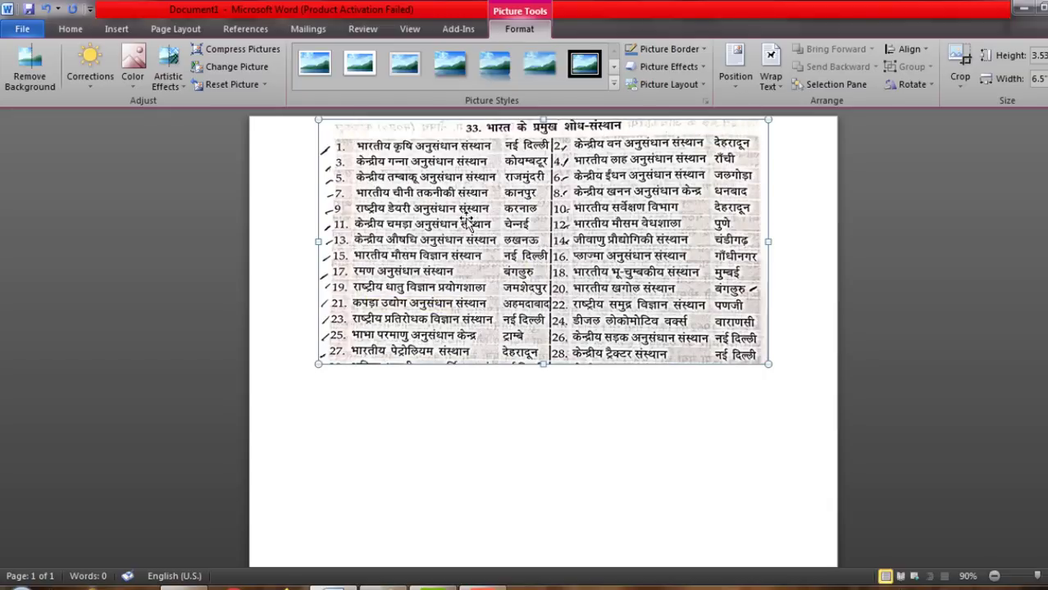
Recolor the photo with the Black and White: 75% preset.
left_click(133, 72)
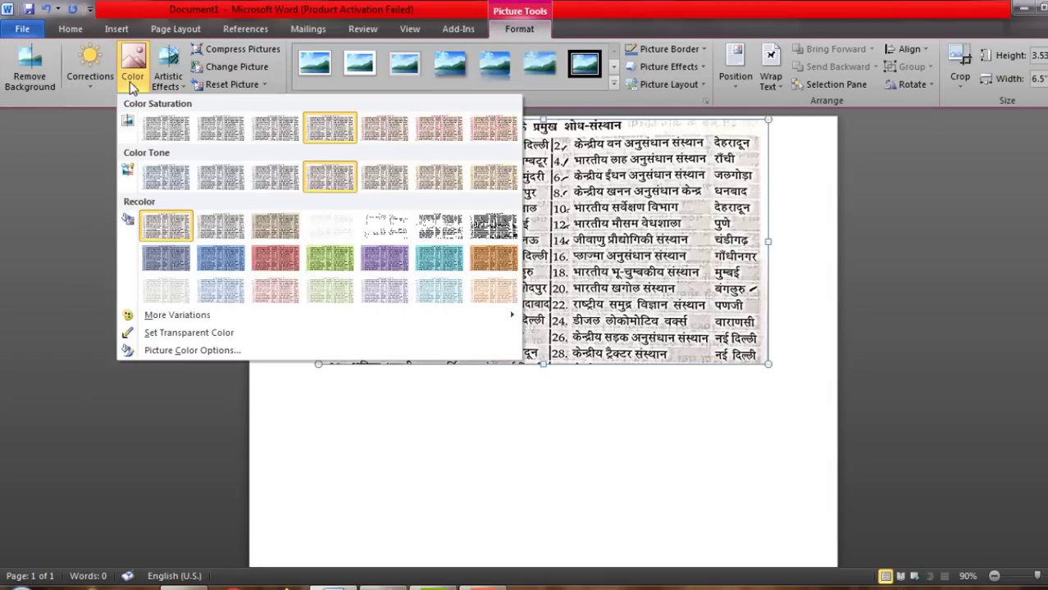
left_click(490, 227)
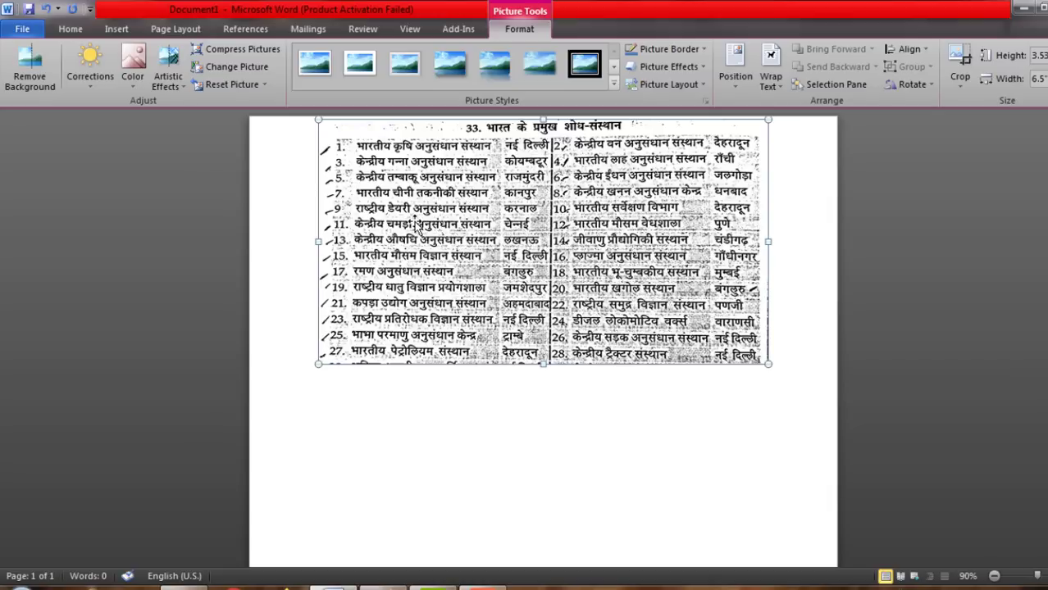
Apply the Brightness +20% Contrast +20% correction to the black-and-white photo.
left_click(94, 88)
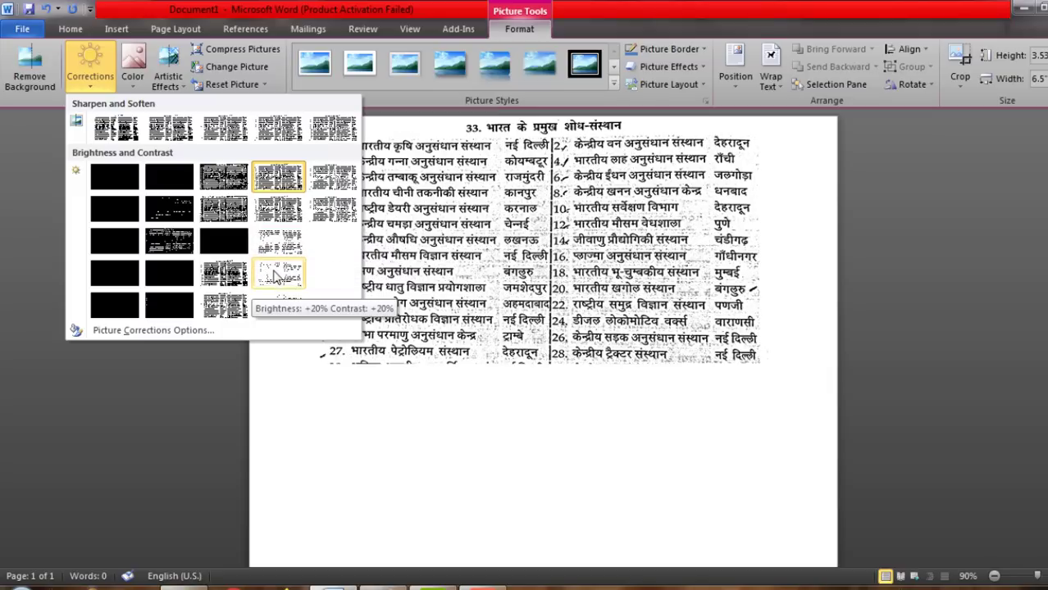
left_click(277, 277)
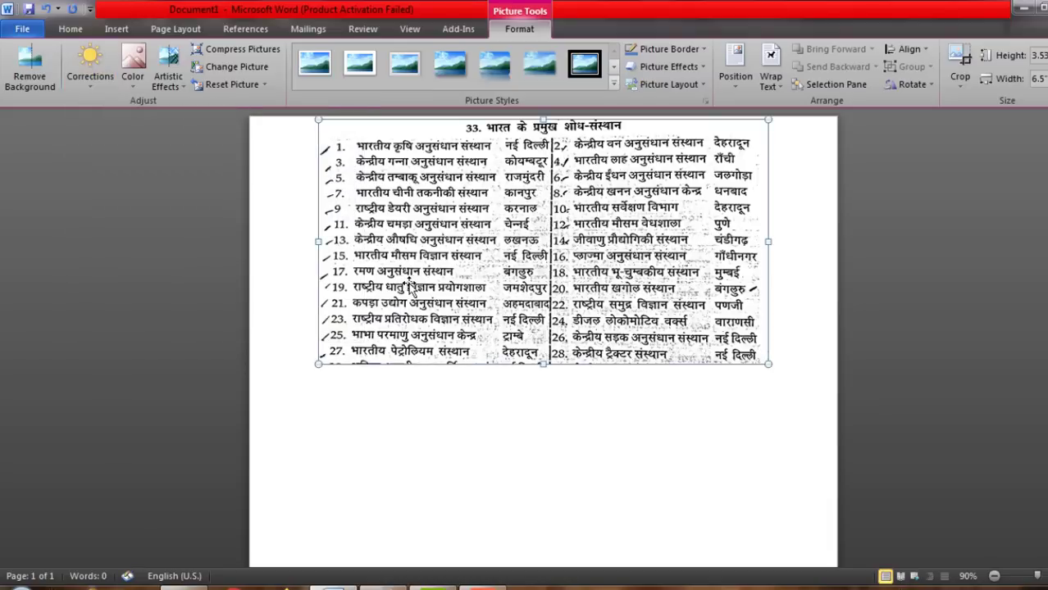